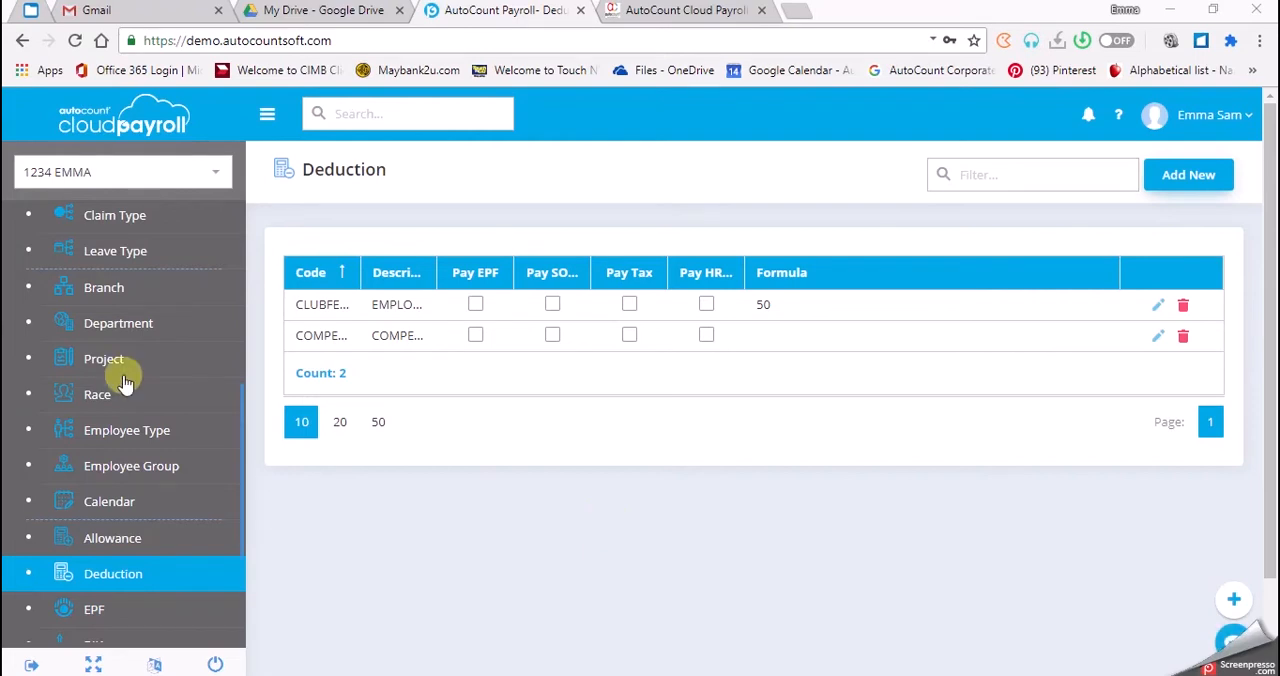
# Step: Open the Adhoc Payroll Items page for the April 2020 period
pyautogui.scroll(5, 126, 385)
pyautogui.click(160, 428)
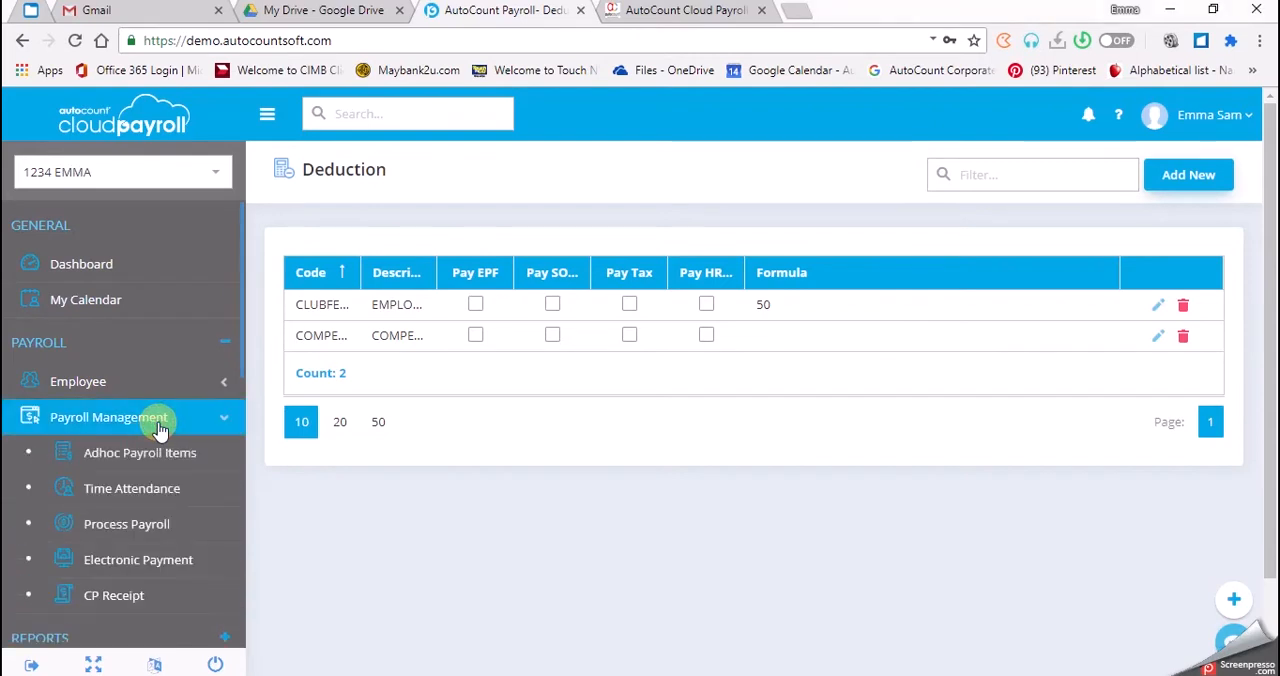
pyautogui.click(197, 460)
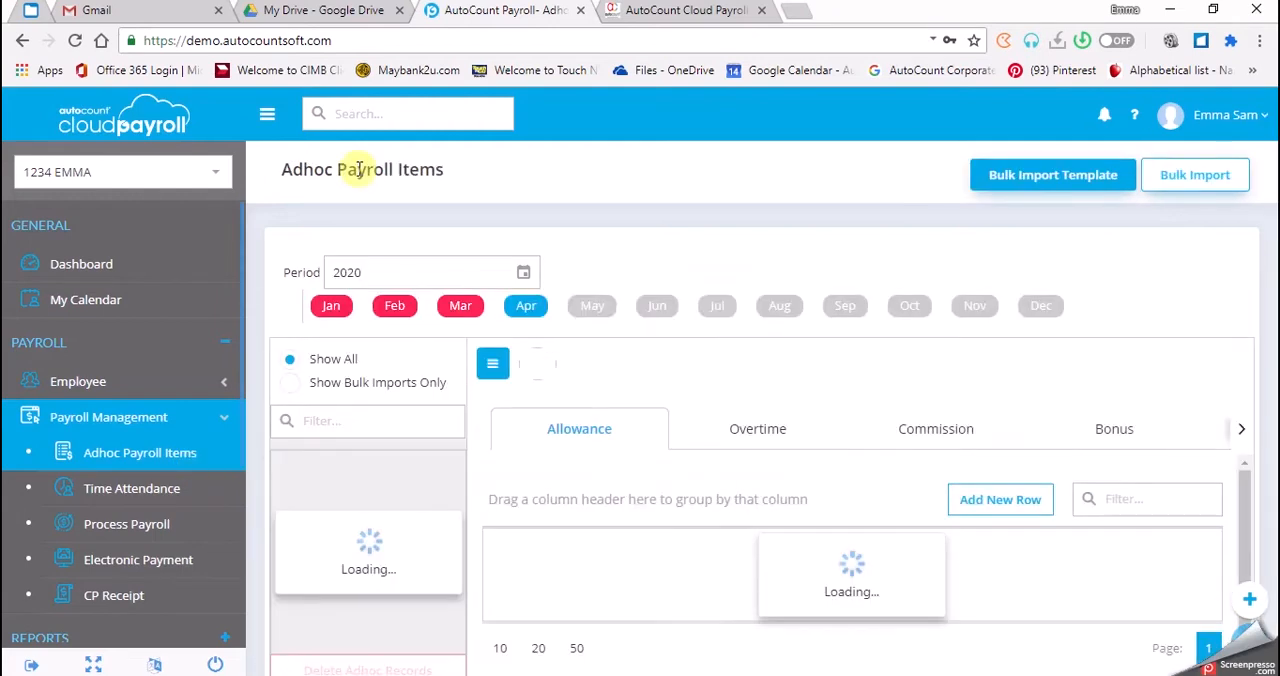
pyautogui.click(529, 313)
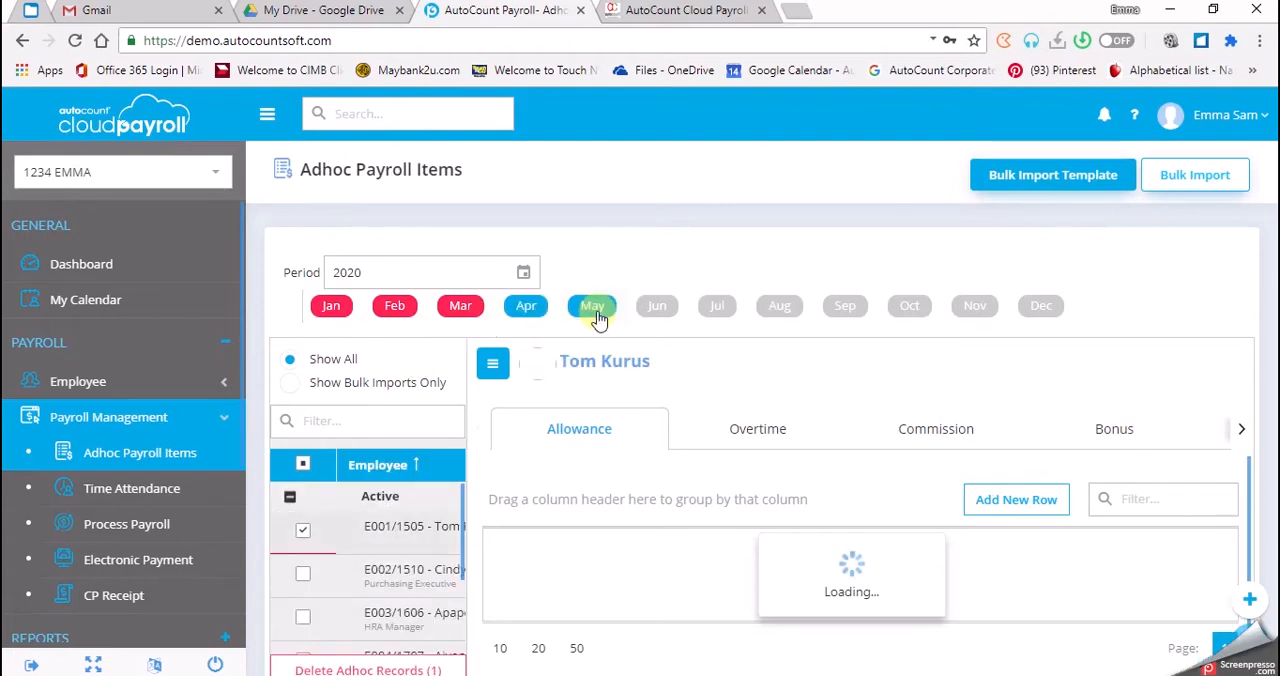
pyautogui.click(372, 310)
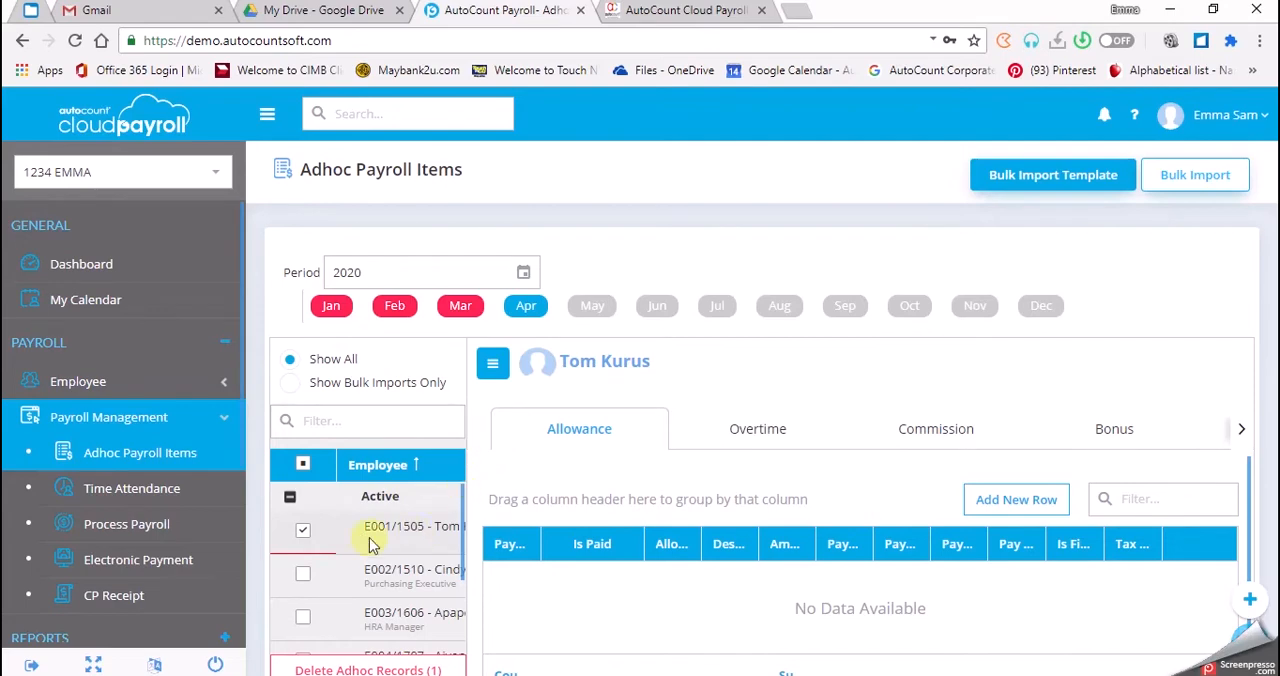
# Step: Select the fourth active employee in the list and show that employee's adhoc Deduction items
pyautogui.scroll(-2, 325, 548)
pyautogui.click(304, 537)
pyautogui.click(304, 533)
pyautogui.scroll(-2, 306, 537)
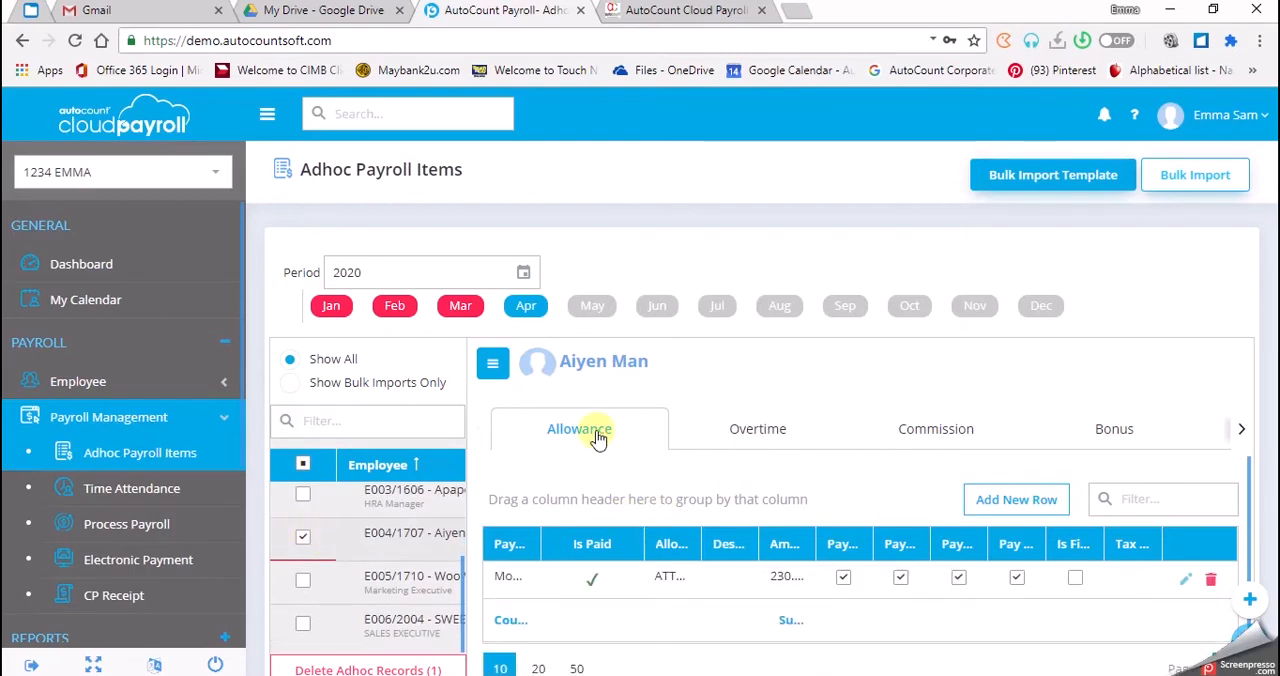
pyautogui.click(1241, 430)
pyautogui.click(1241, 430)
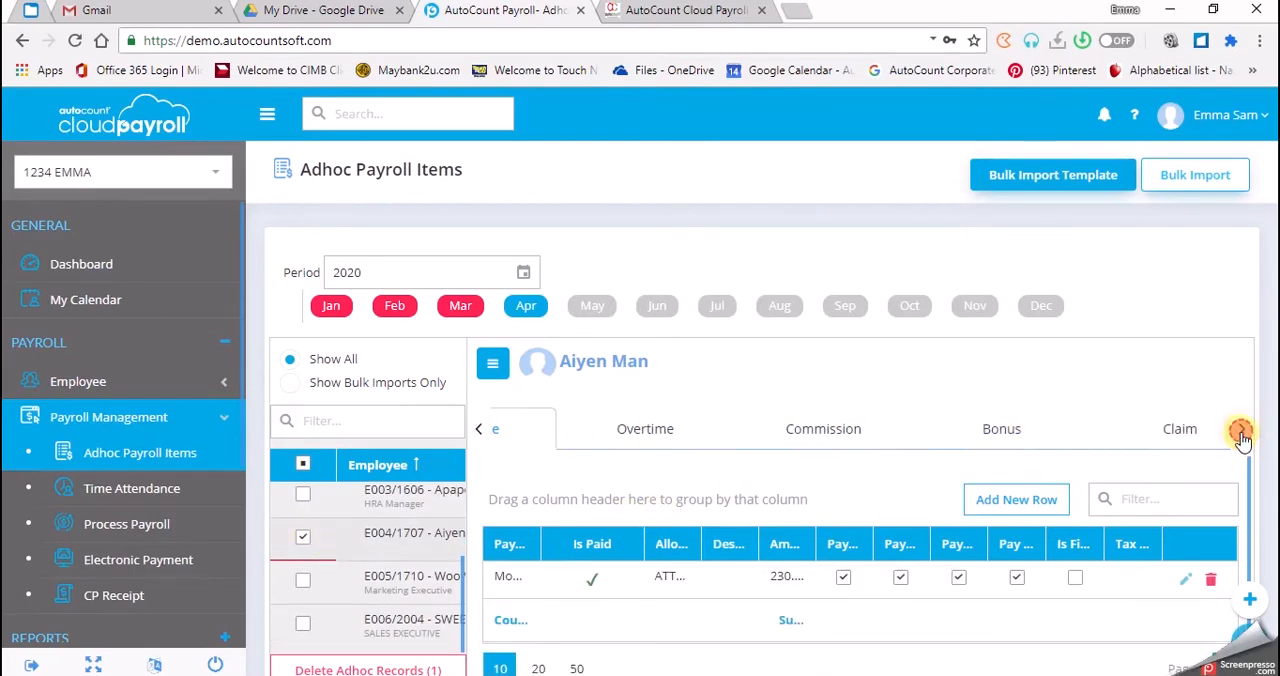
pyautogui.click(1241, 430)
pyautogui.click(1241, 430)
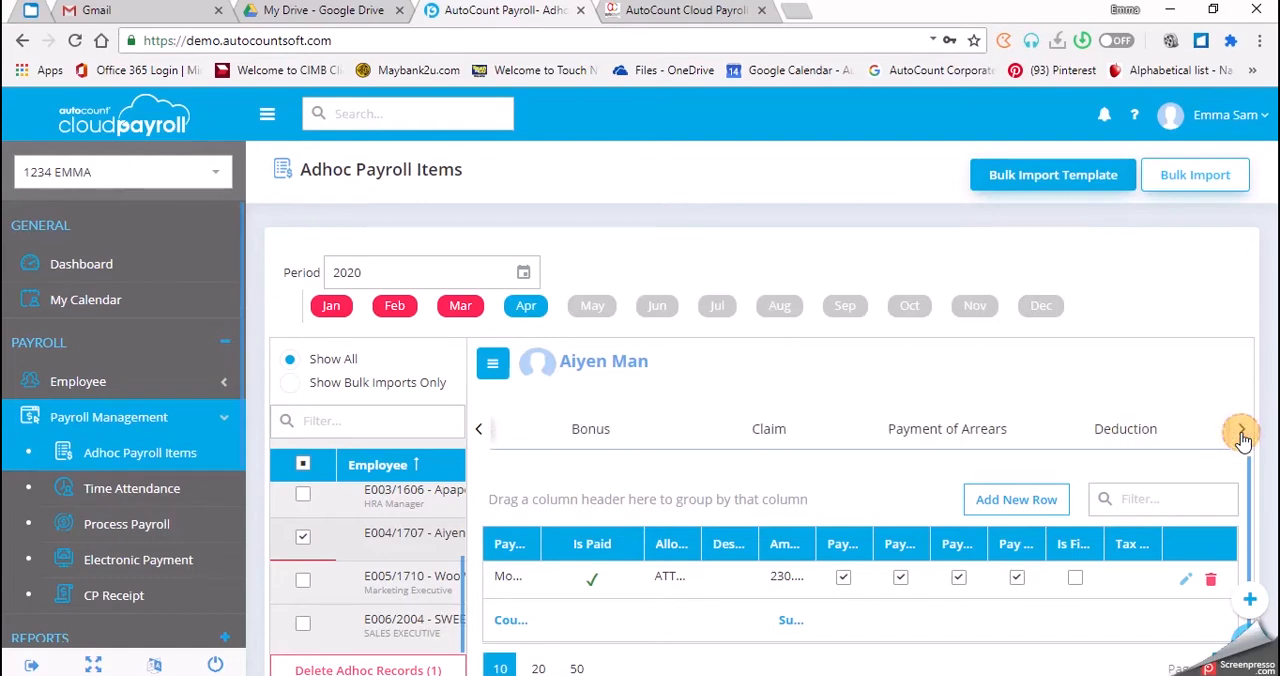
pyautogui.click(1117, 432)
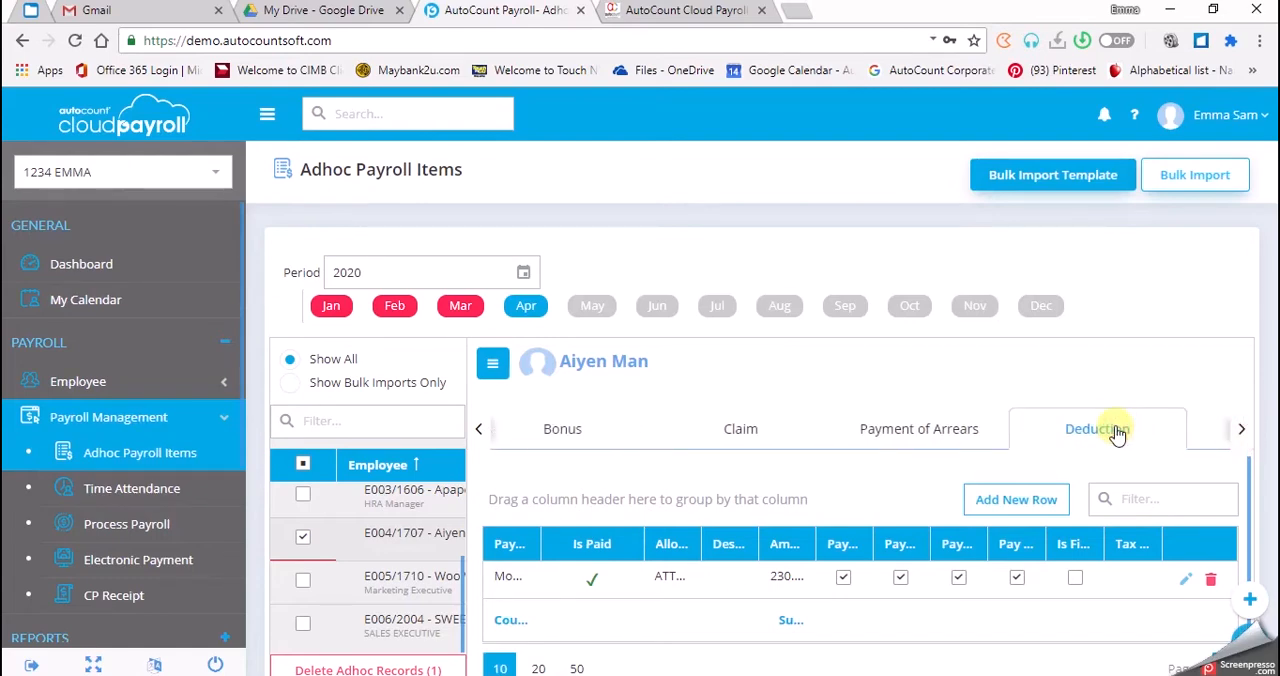
# Step: Add and save a Month End / Second Half deduction of type COMPENSATION with an amount of 150 for the employee
pyautogui.click(1016, 514)
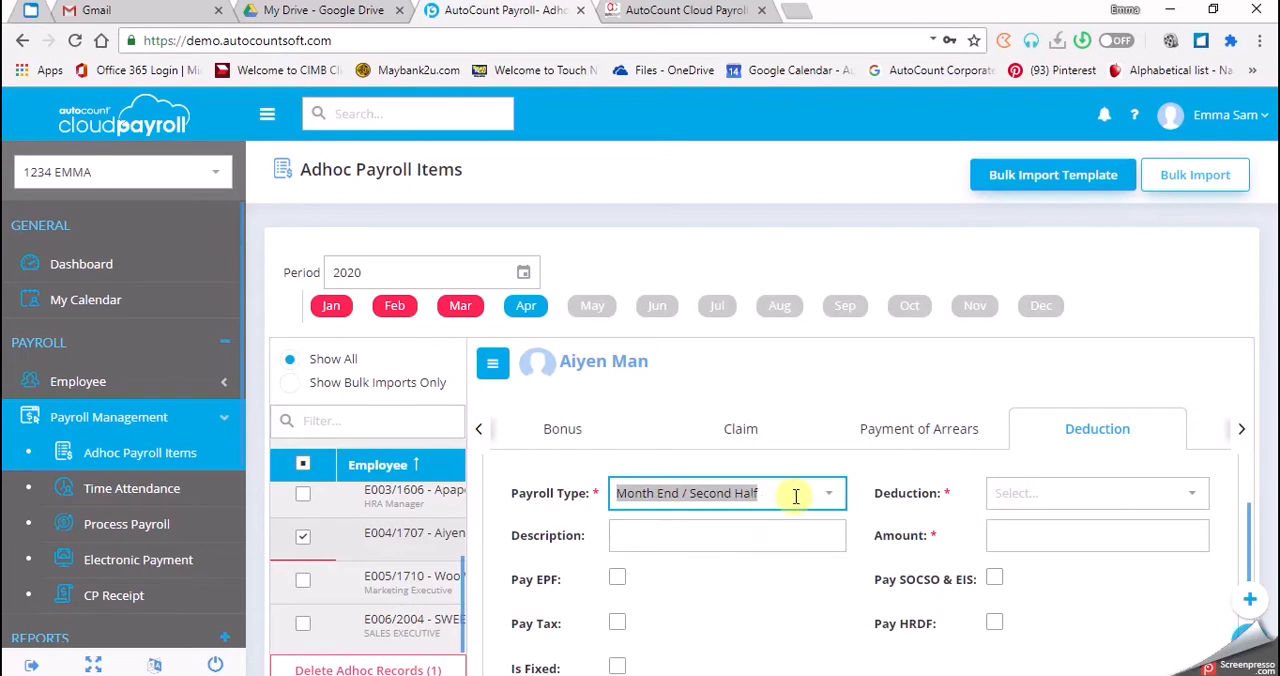
pyautogui.click(766, 533)
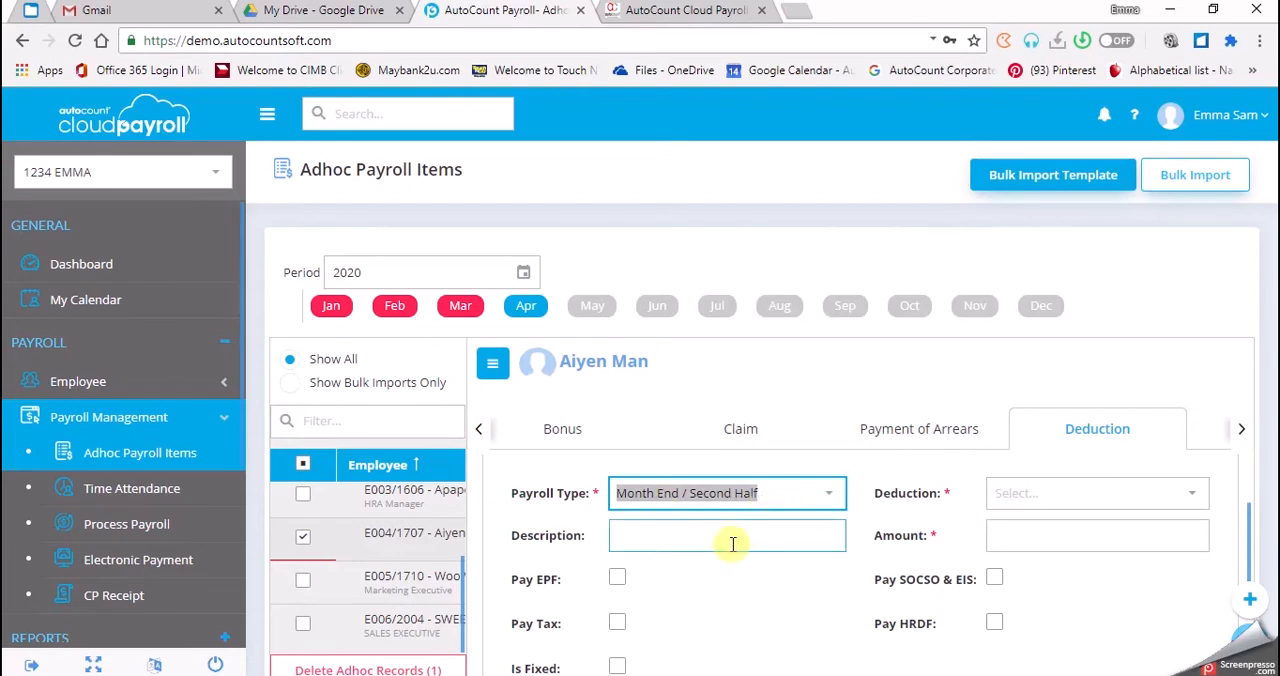
pyautogui.click(1147, 497)
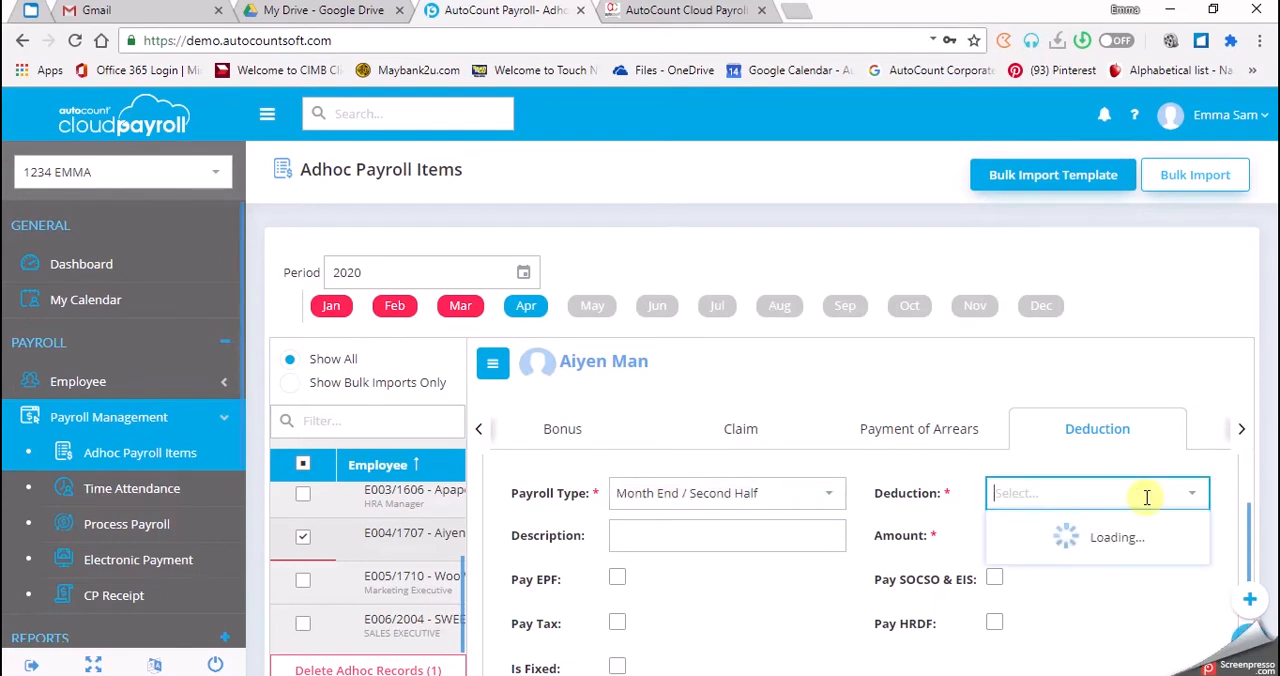
pyautogui.click(1079, 583)
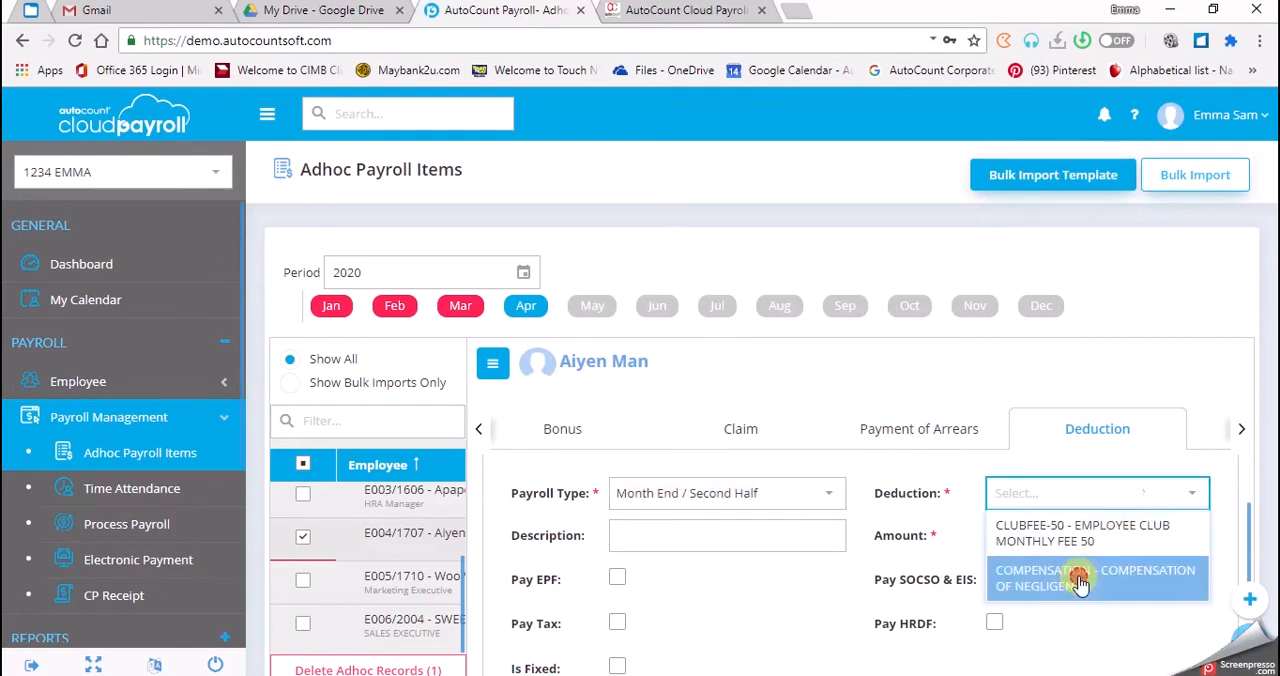
pyautogui.click(1048, 535)
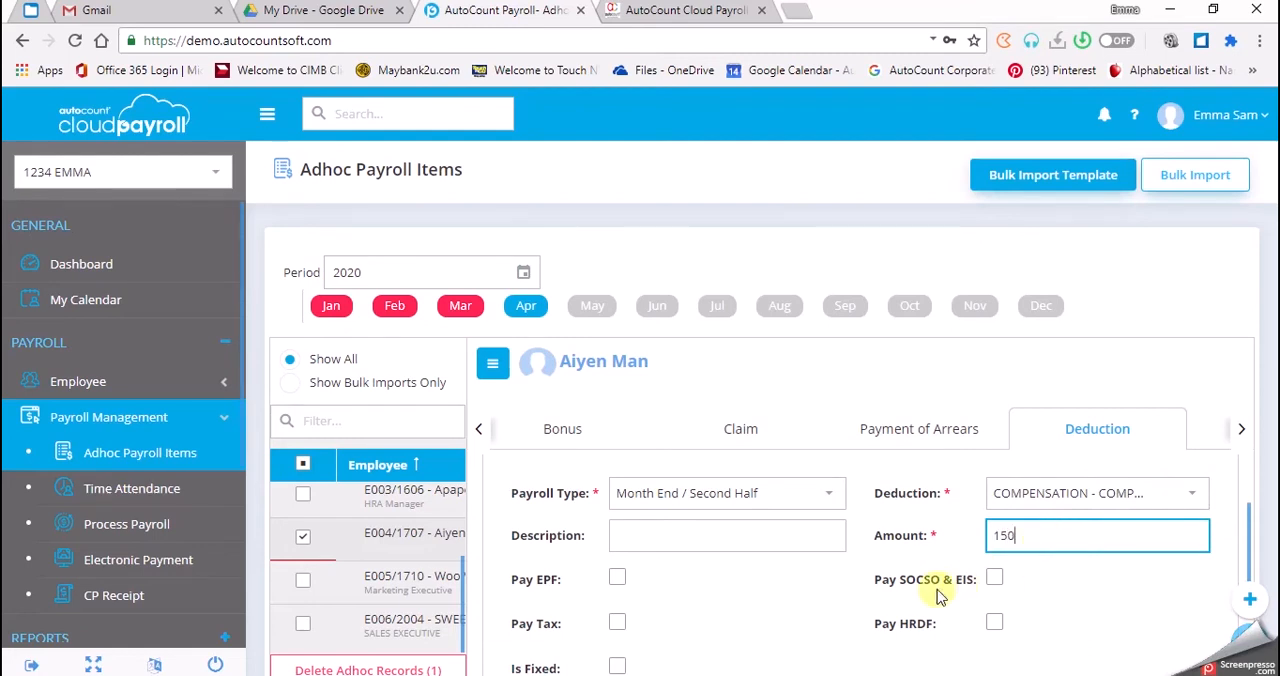
pyautogui.scroll(-2, 866, 640)
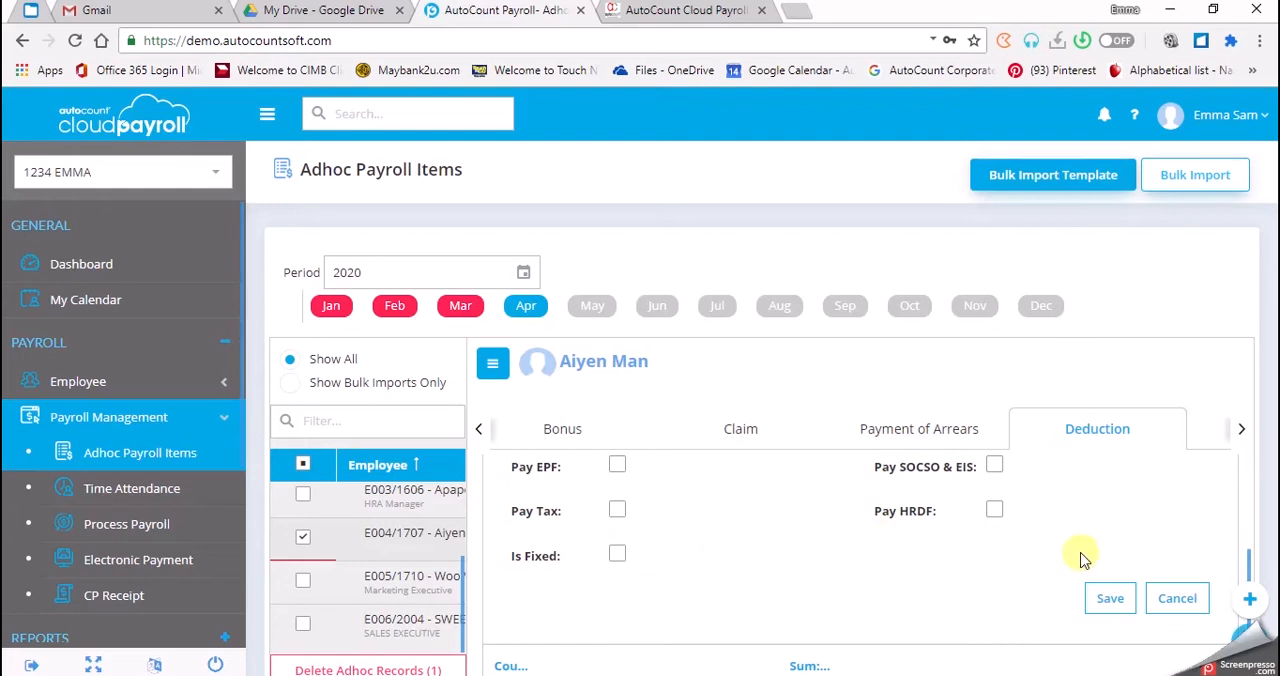
pyautogui.click(1112, 601)
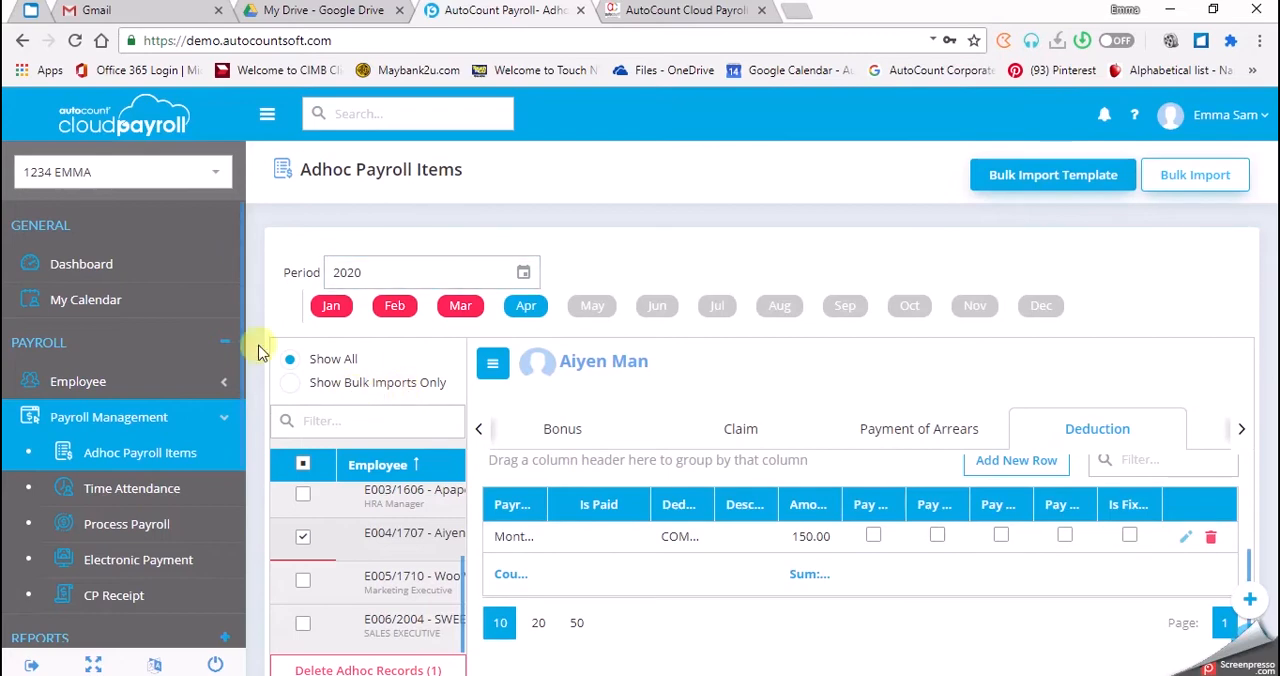
# Step: Open the April 2020 Month End / Second Half payroll process for editing and show the employee's pay detail without the employee list
pyautogui.click(139, 542)
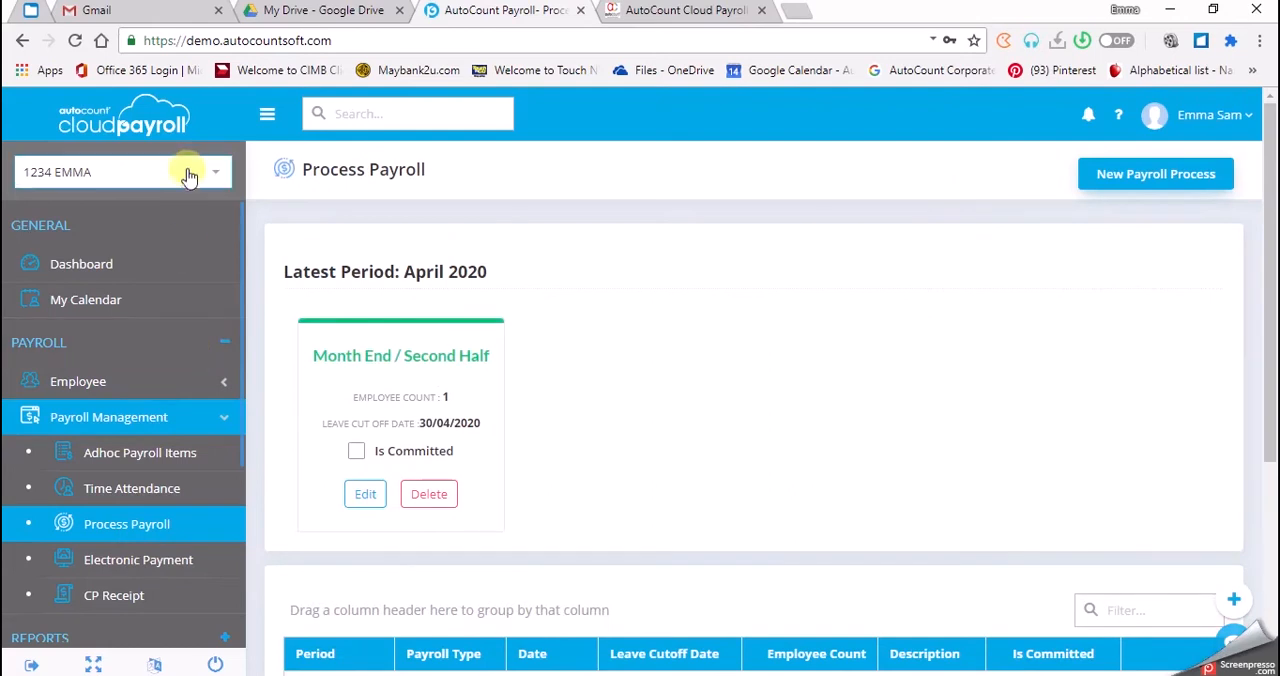
pyautogui.click(358, 494)
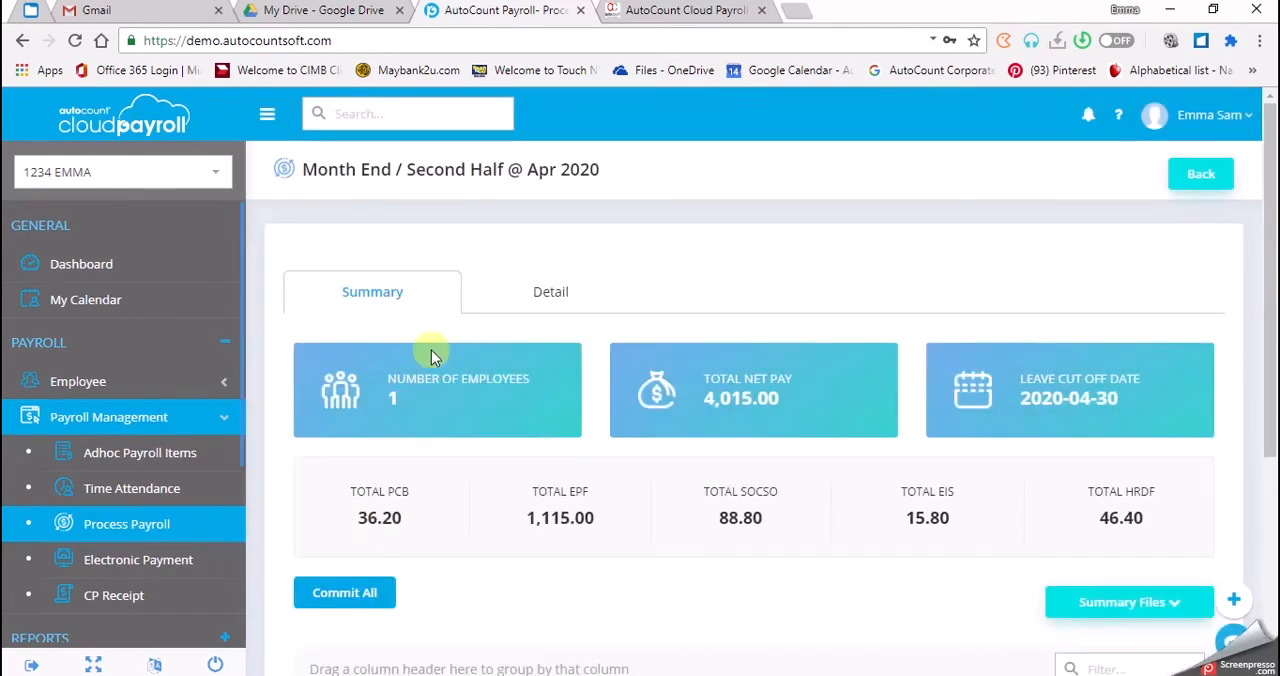
pyautogui.click(546, 290)
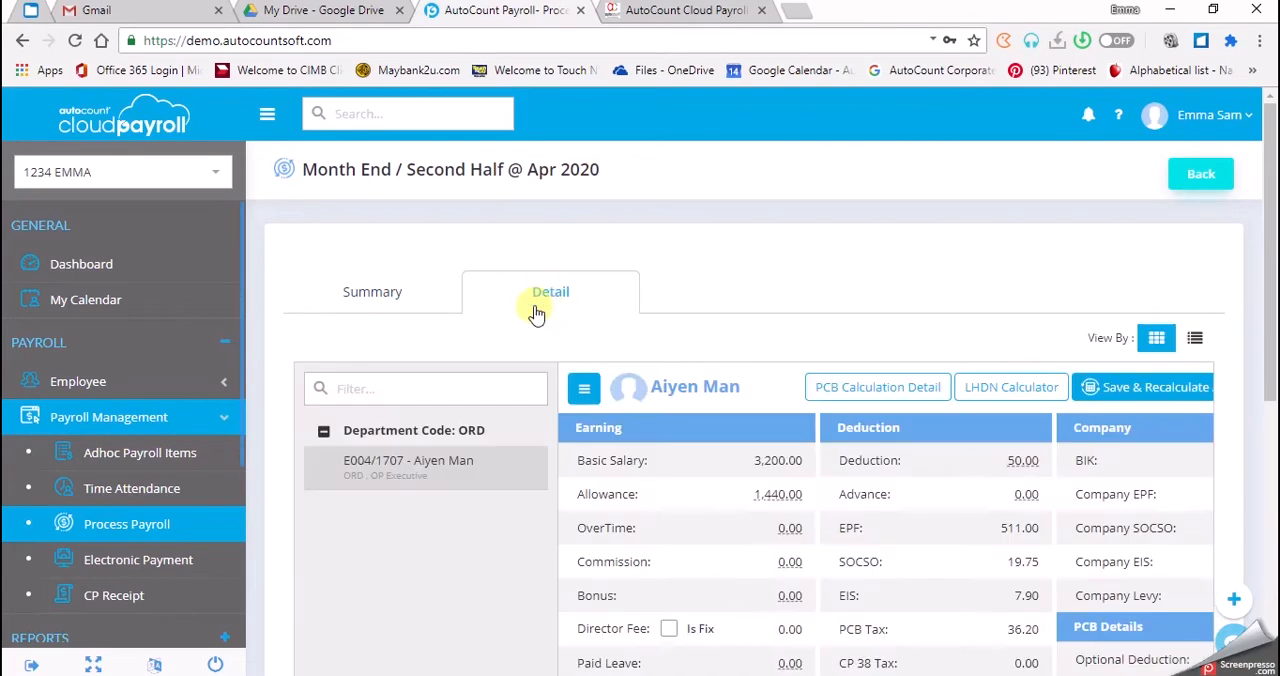
pyautogui.click(585, 398)
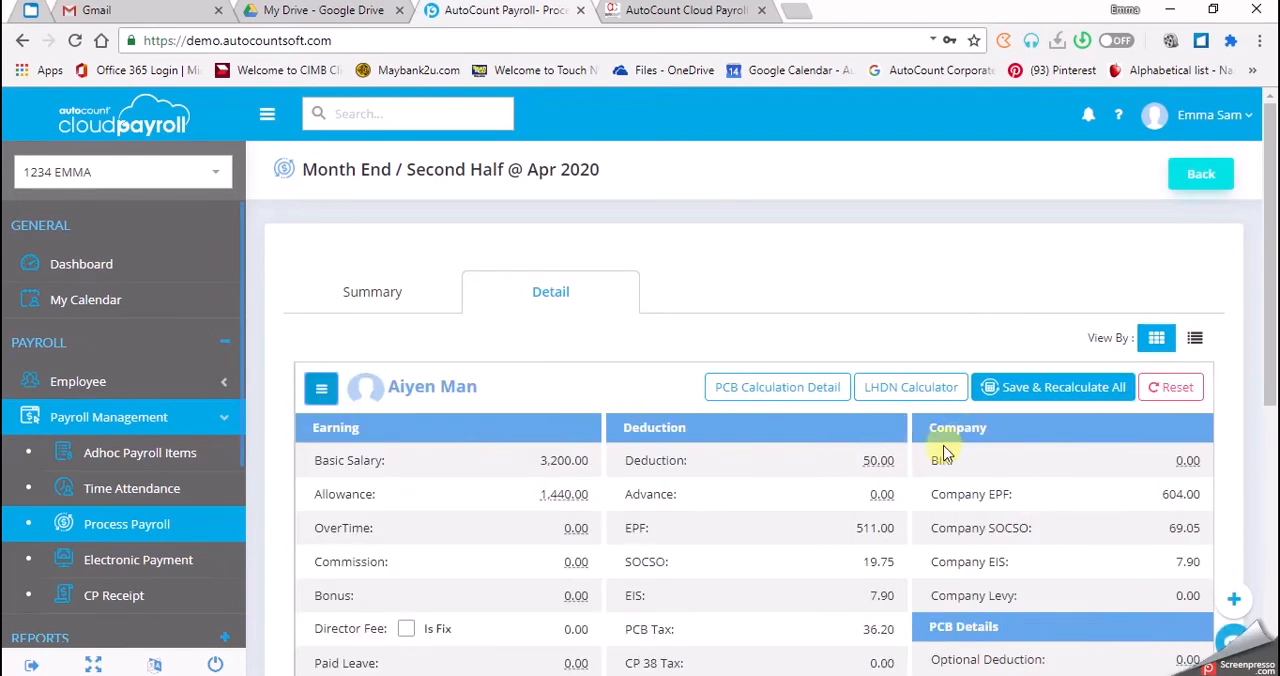
# Step: Examine the sub detail behind the employee's Deduction amount and close it
pyautogui.click(879, 462)
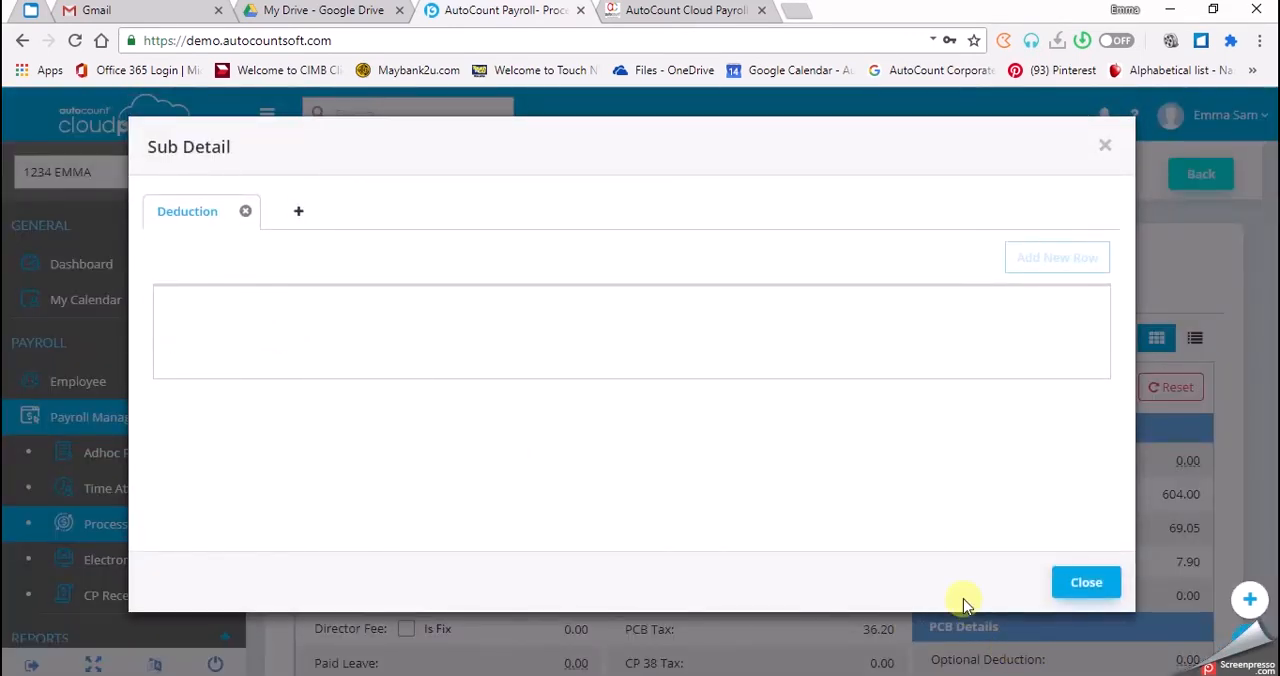
pyautogui.click(1076, 574)
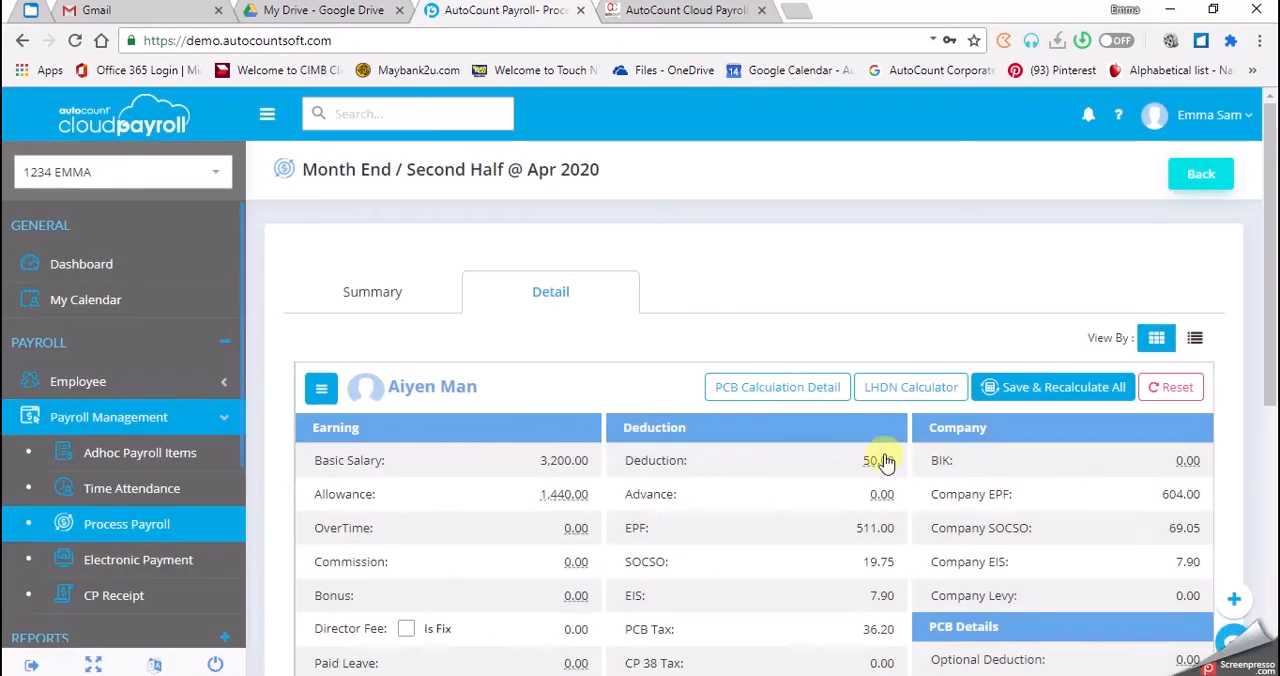
pyautogui.click(885, 460)
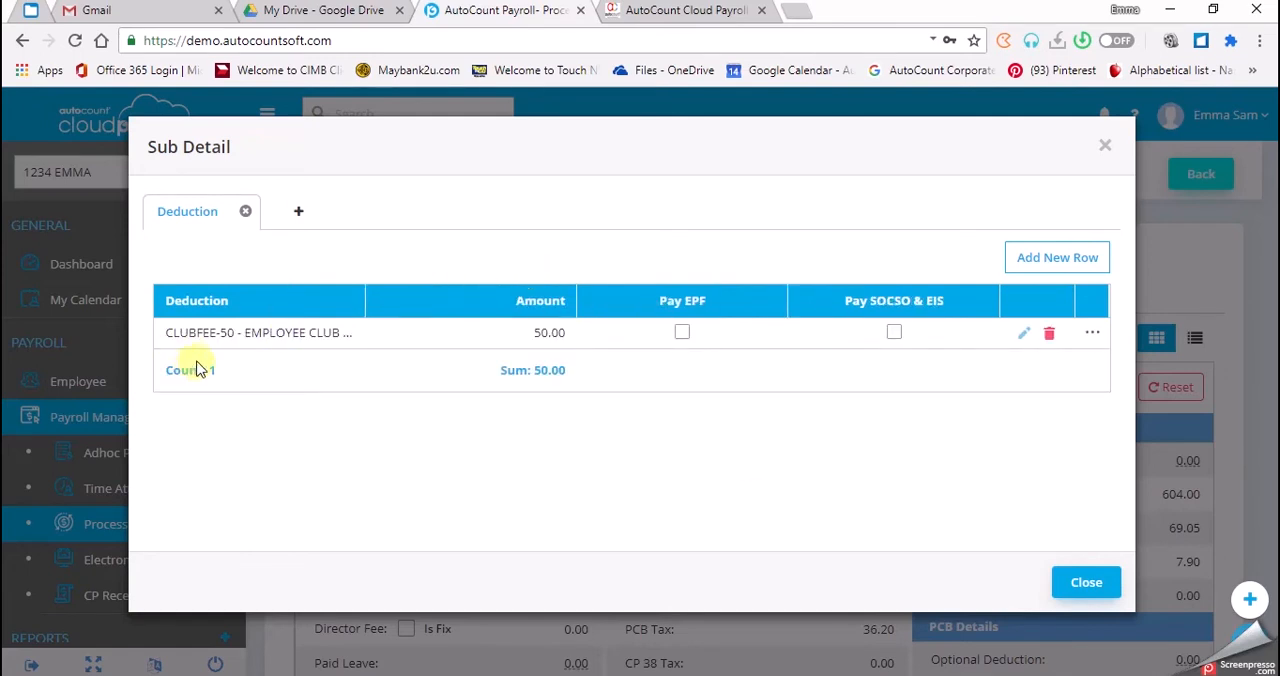
pyautogui.click(1075, 588)
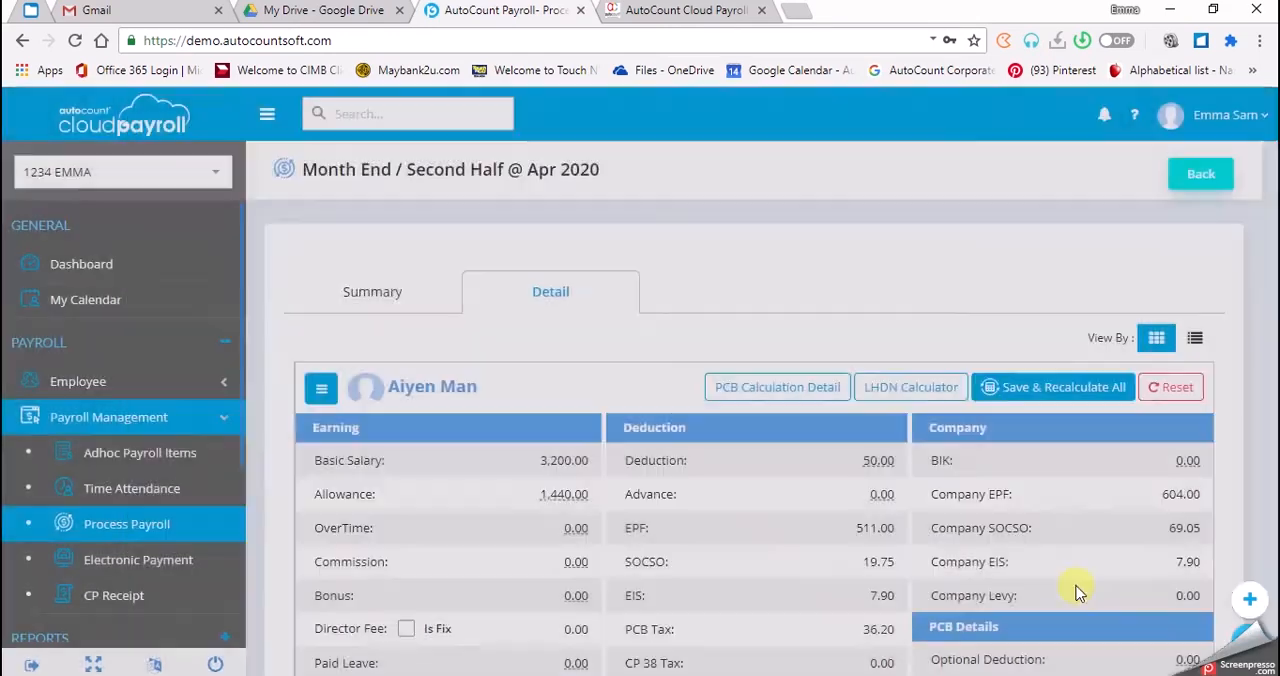
# Step: Reset the employee's April 2020 payroll and confirm the reset
pyautogui.click(1172, 387)
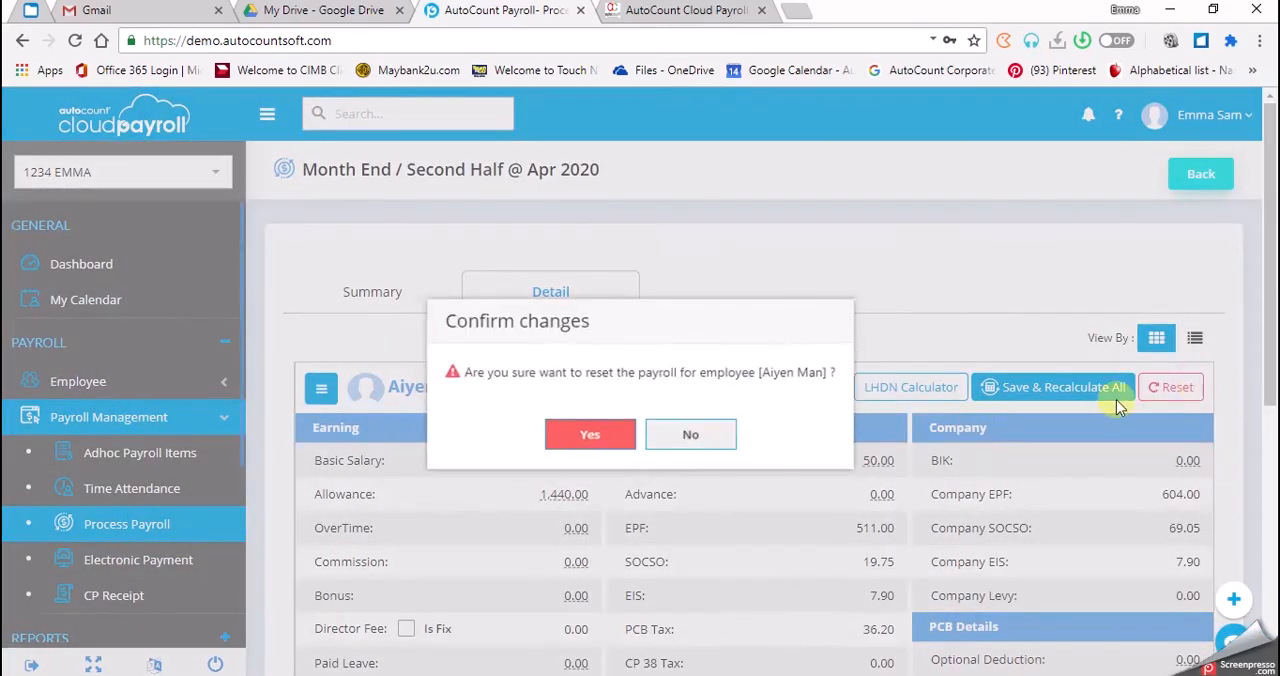
pyautogui.click(586, 436)
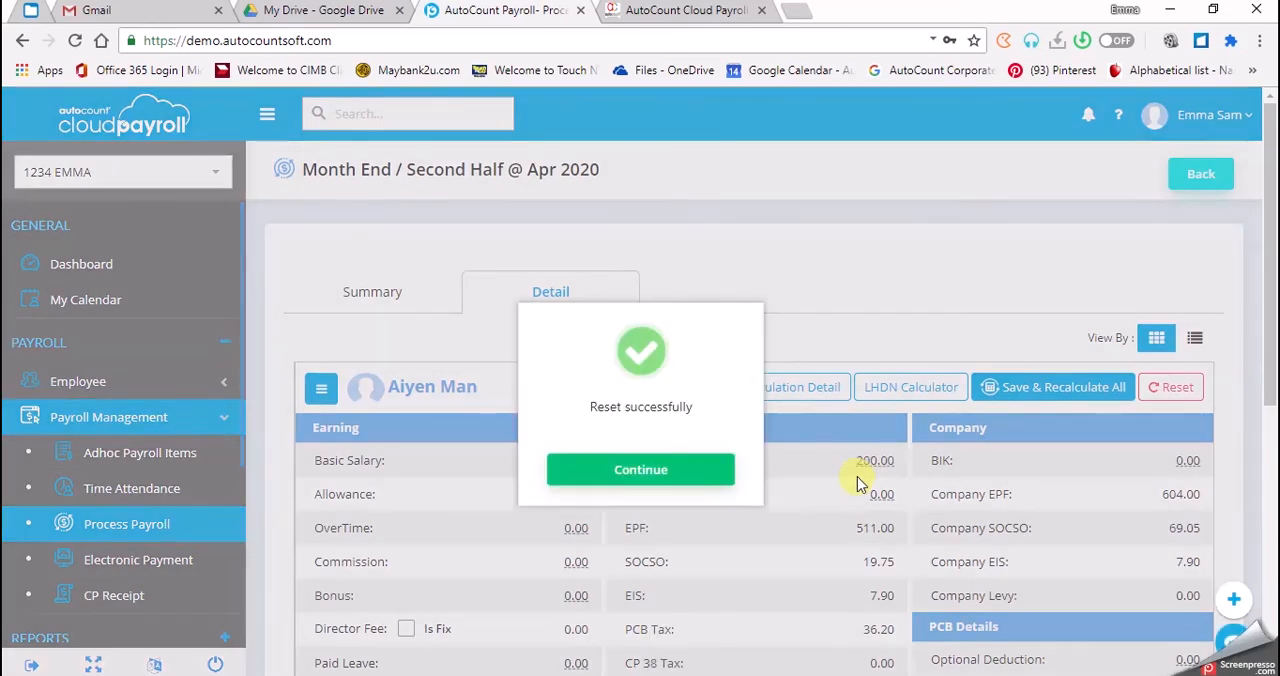
pyautogui.click(645, 478)
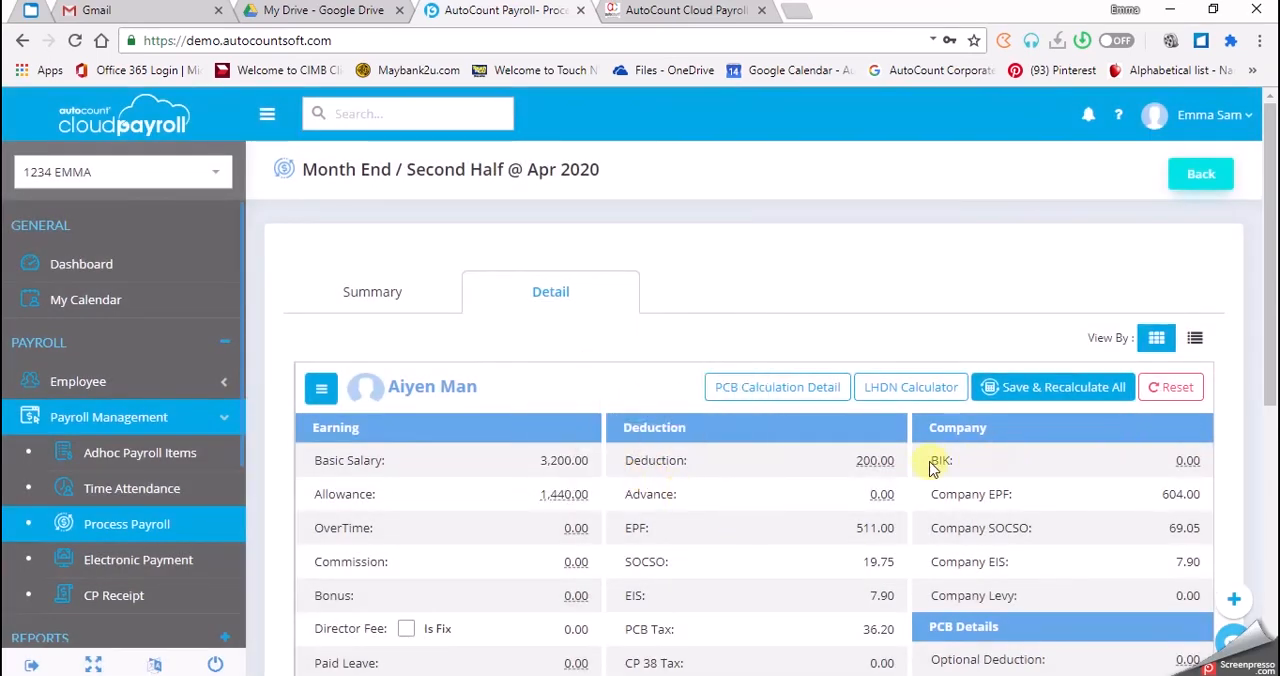
# Step: Check the deduction breakdown after the reset, trying to widen its Deduction column, and leave the payroll detail
pyautogui.click(884, 468)
pyautogui.click(884, 468)
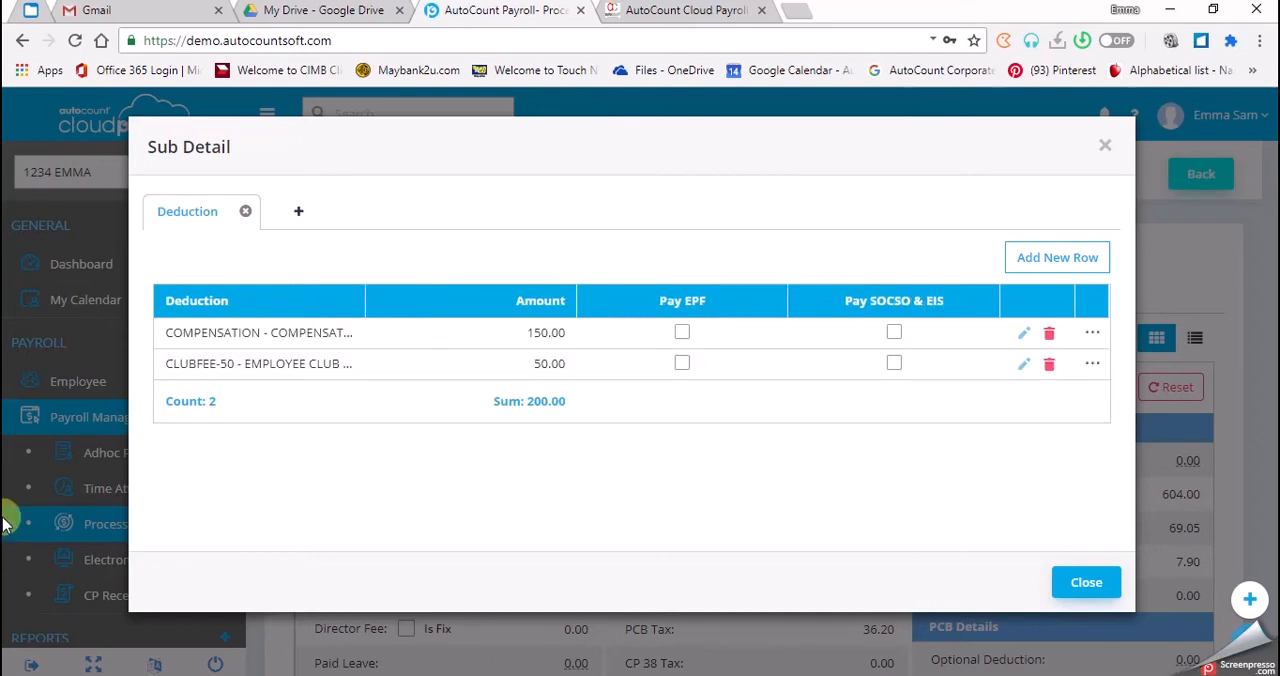
pyautogui.moveTo(365, 298); pyautogui.dragTo(452, 299)
pyautogui.moveTo(365, 295); pyautogui.dragTo(429, 294)
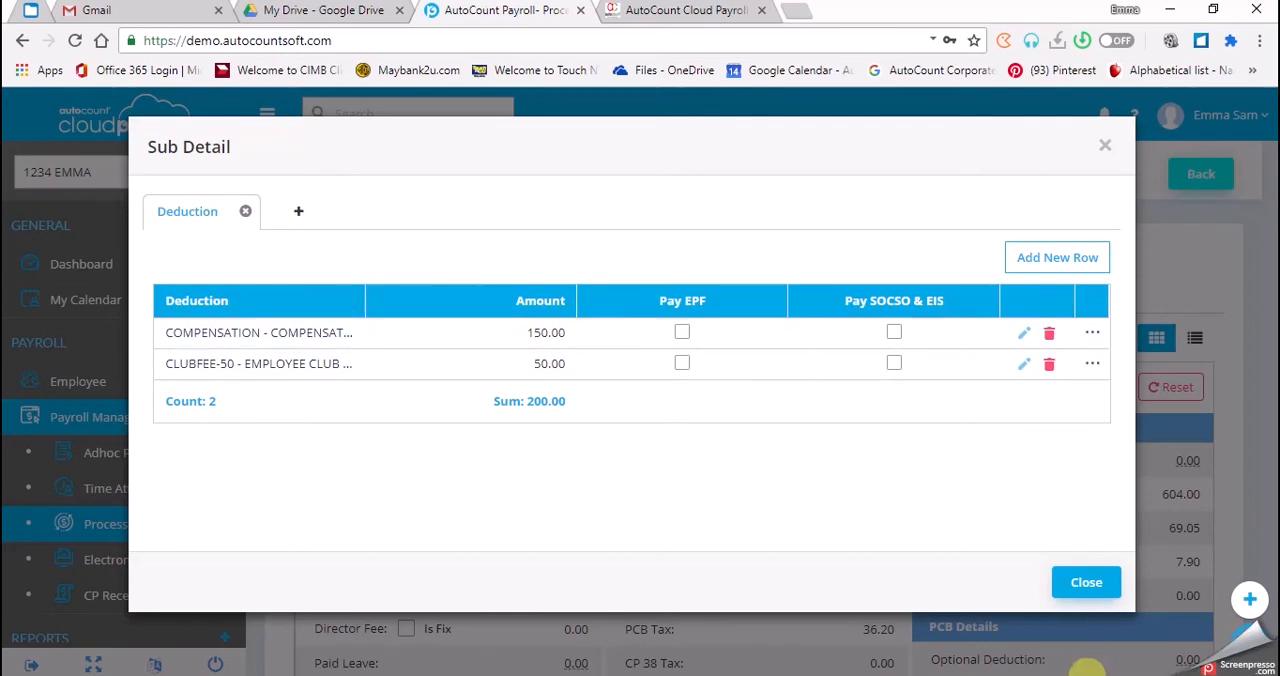
pyautogui.click(1088, 587)
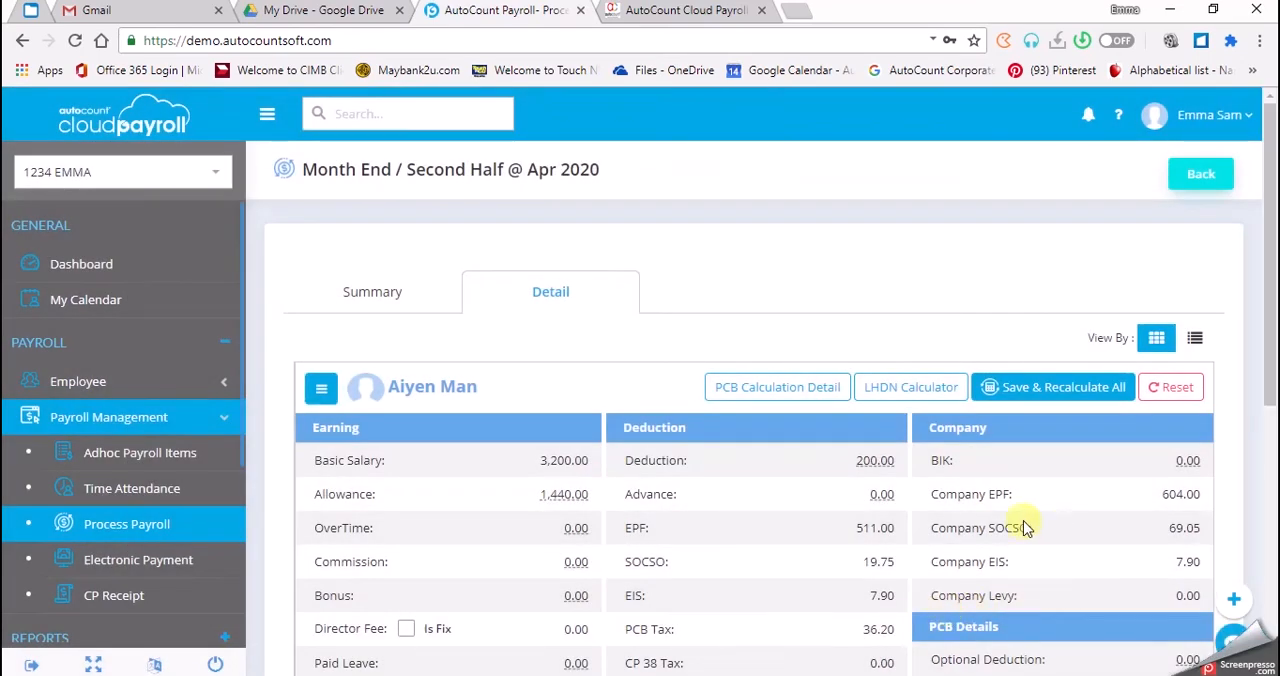
pyautogui.click(1196, 180)
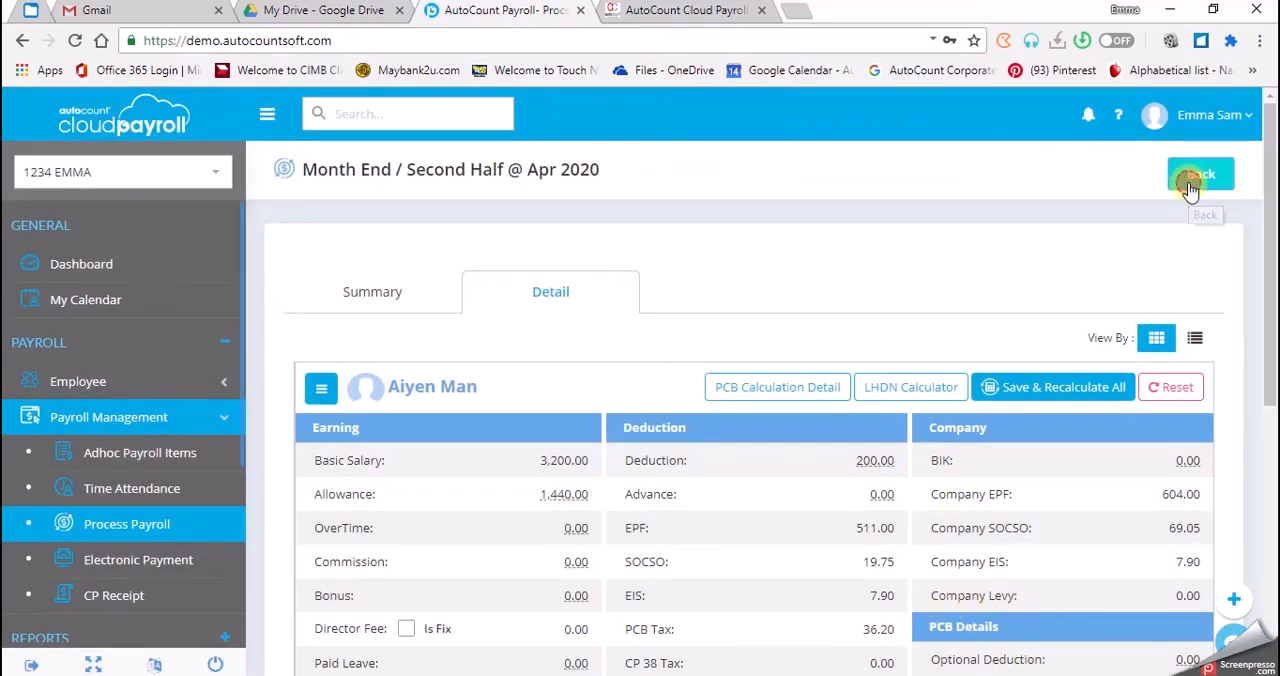